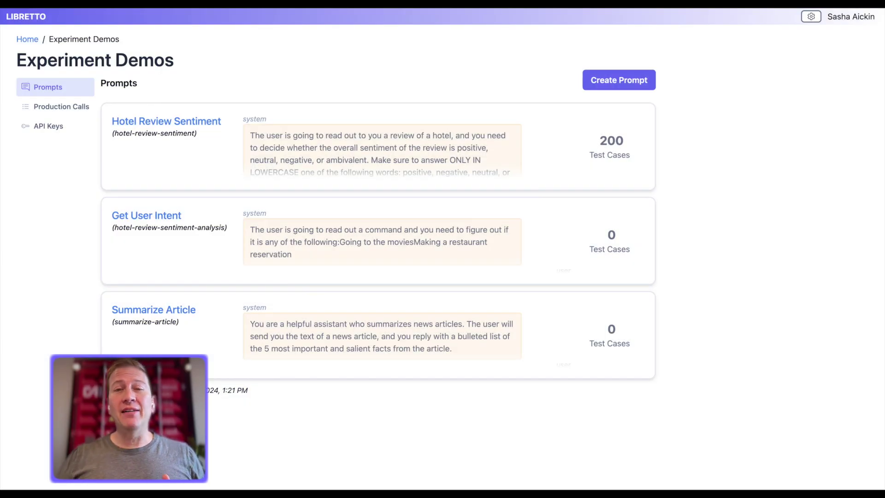
# Step: Open the Hotel Review Sentiment prompt and go to its test cases page
pyautogui.click(179, 126)
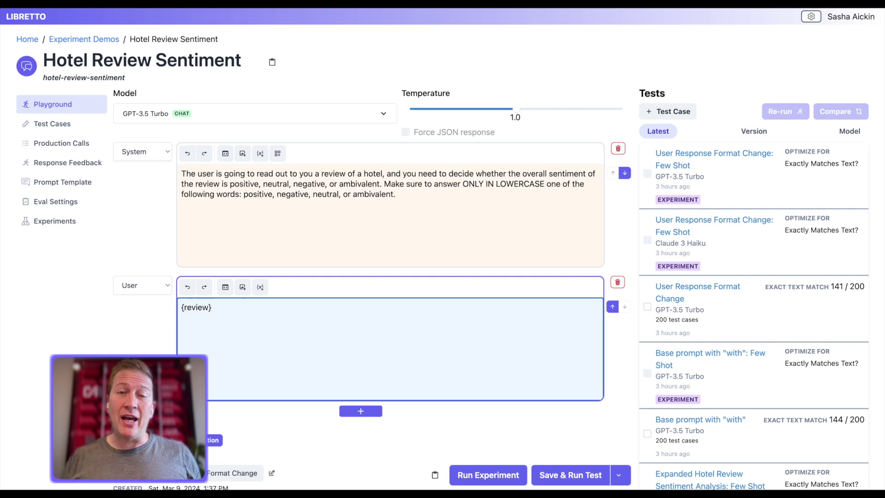
pyautogui.click(59, 128)
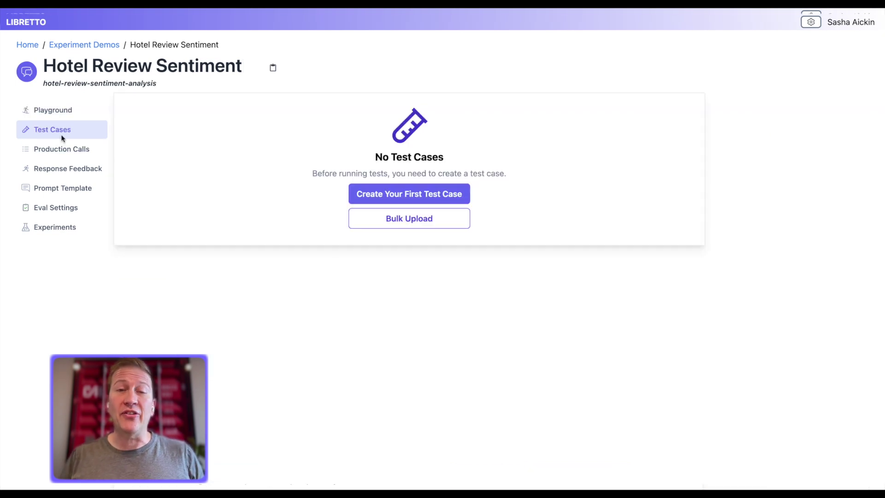
# Step: Bulk upload the 200 hotel review test cases from hotel_text_en.csv instead of adding one
pyautogui.click(416, 193)
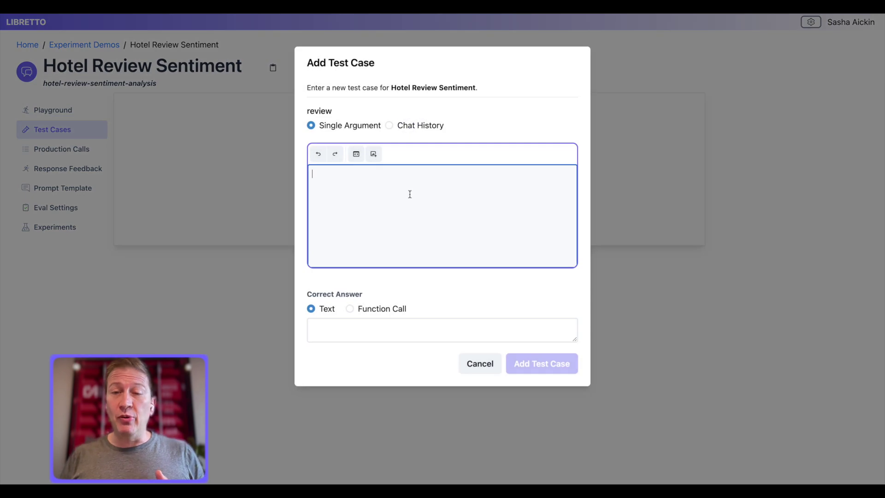
pyautogui.click(479, 364)
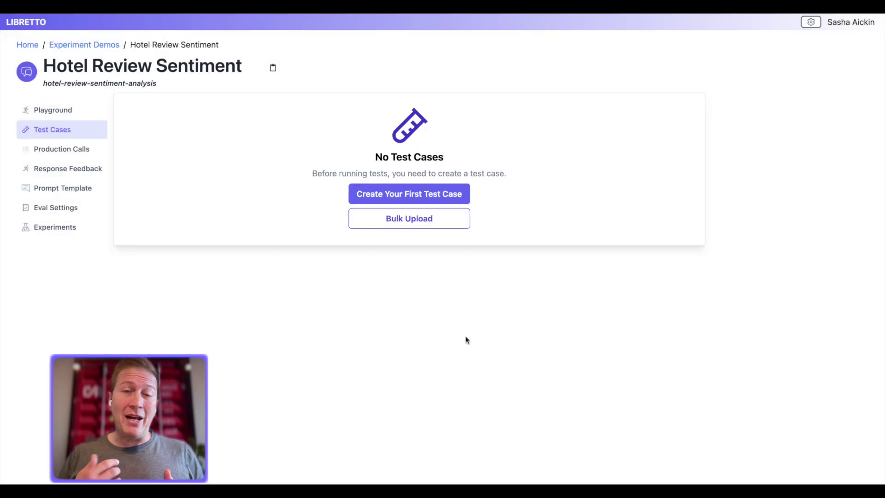
pyautogui.click(419, 220)
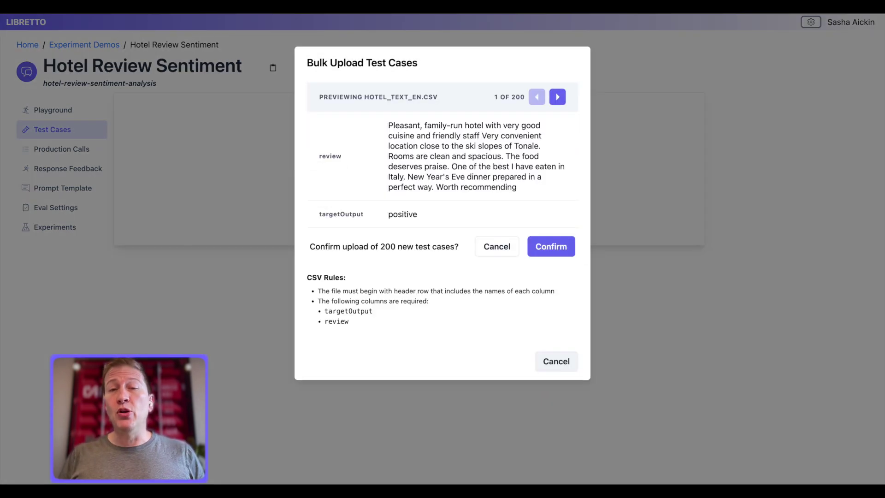
pyautogui.click(551, 246)
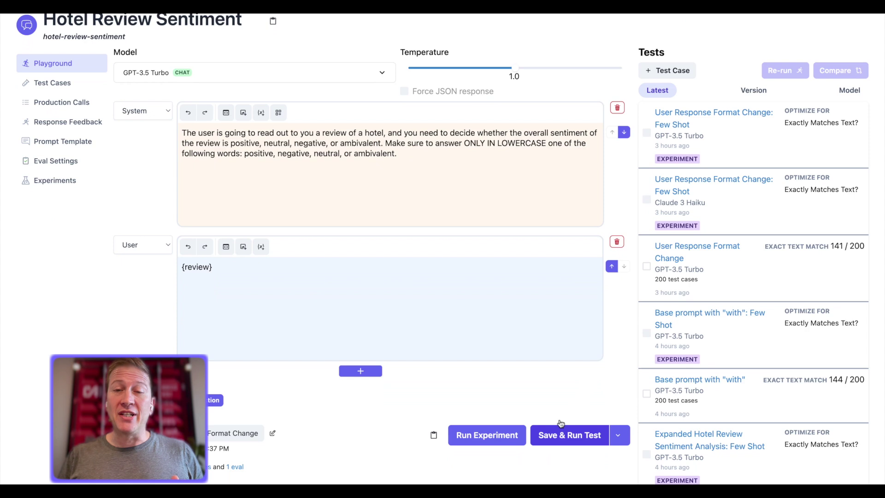
pyautogui.scroll(1, 438, 173)
pyautogui.click(404, 203)
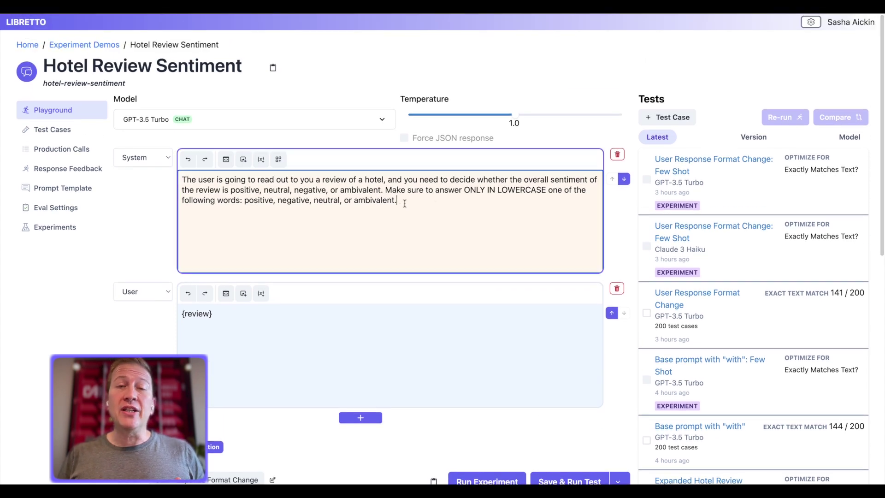
pyautogui.write('D')
pyautogui.press('BackSpace')
pyautogui.write('No, do bet')
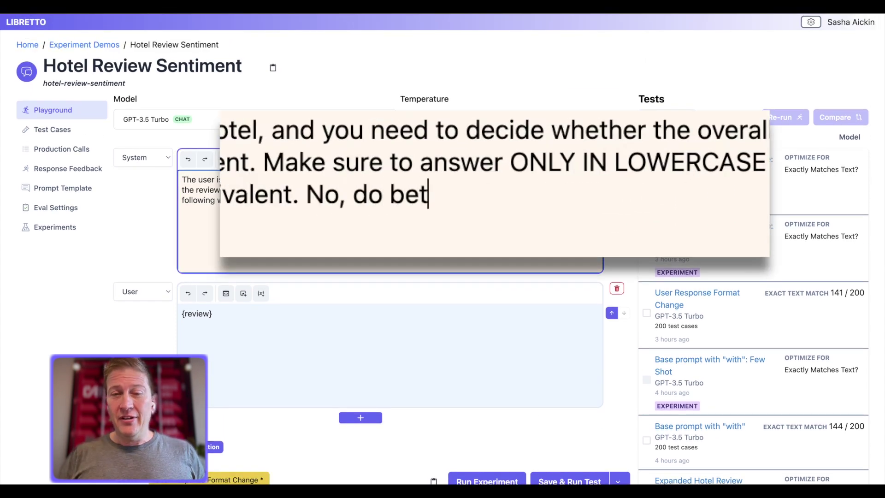
pyautogui.write('ter!')
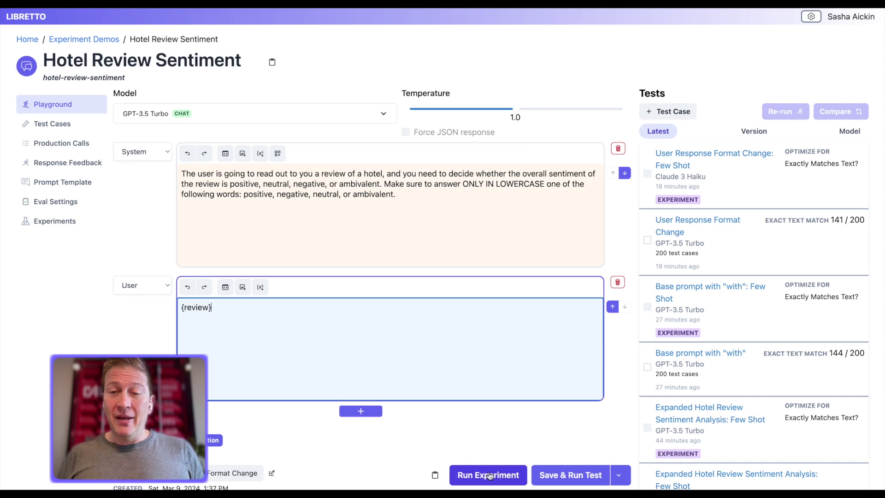
pyautogui.click(488, 476)
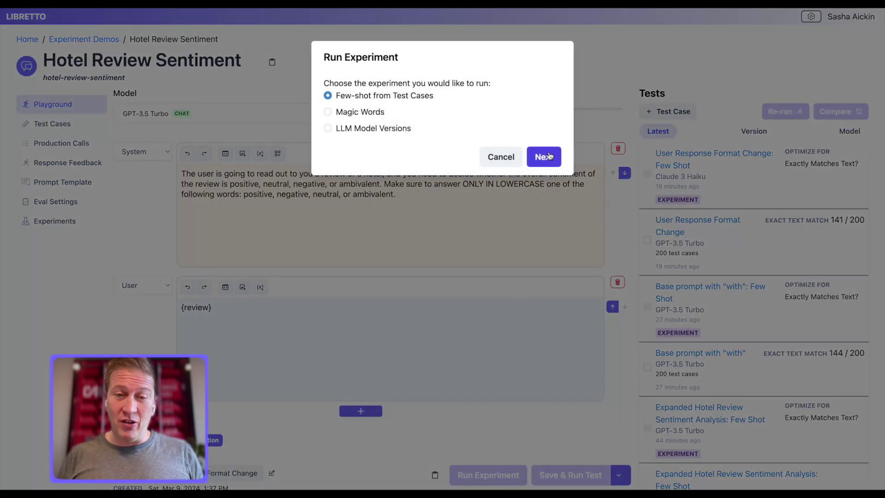
# Step: Launch a Few-shot from Test Cases experiment with the chosen evaluation and view its results
pyautogui.click(550, 156)
pyautogui.click(529, 126)
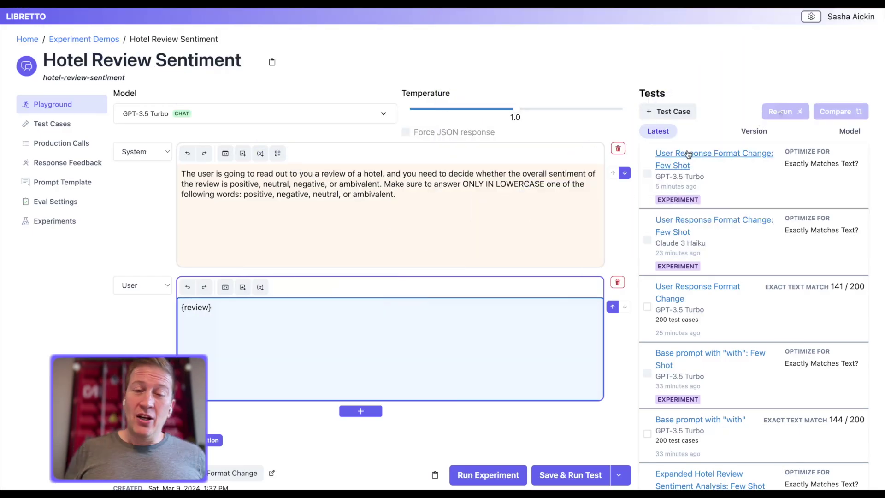
pyautogui.click(687, 156)
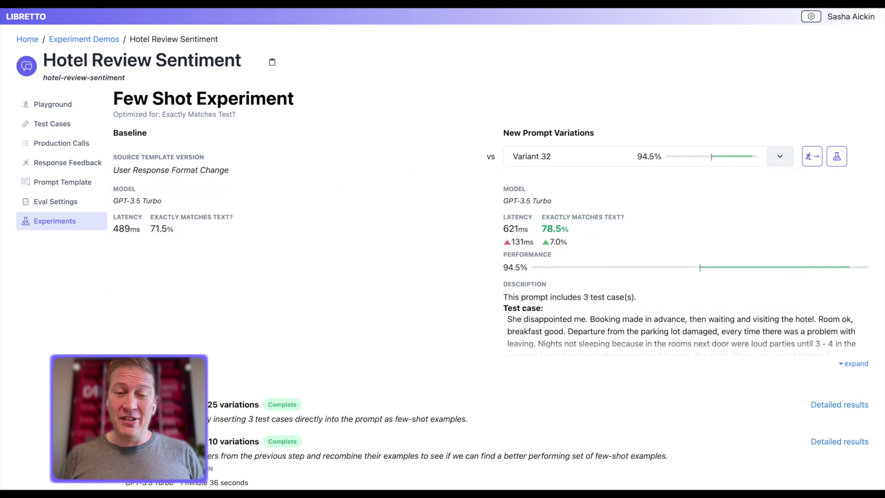
pyautogui.scroll(-3, 512, 362)
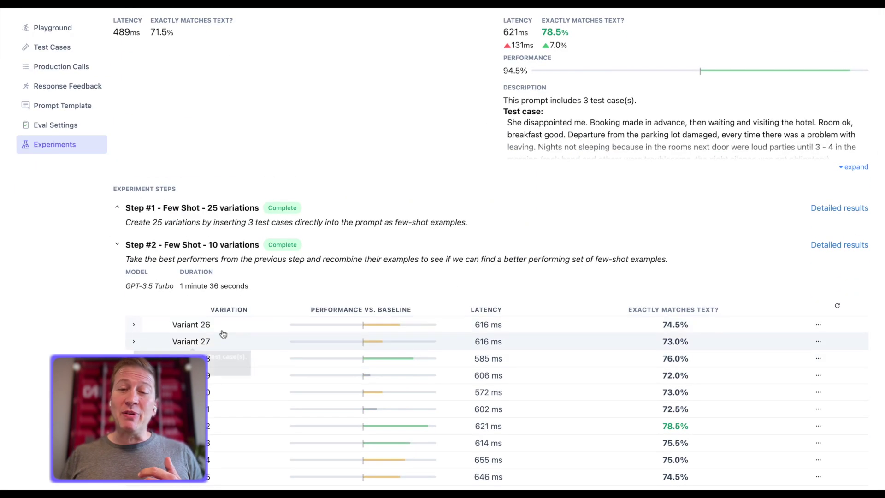
# Step: Sort variations by Performance vs. Baseline and expand Variant 32's full system prompt
pyautogui.click(361, 310)
pyautogui.click(134, 325)
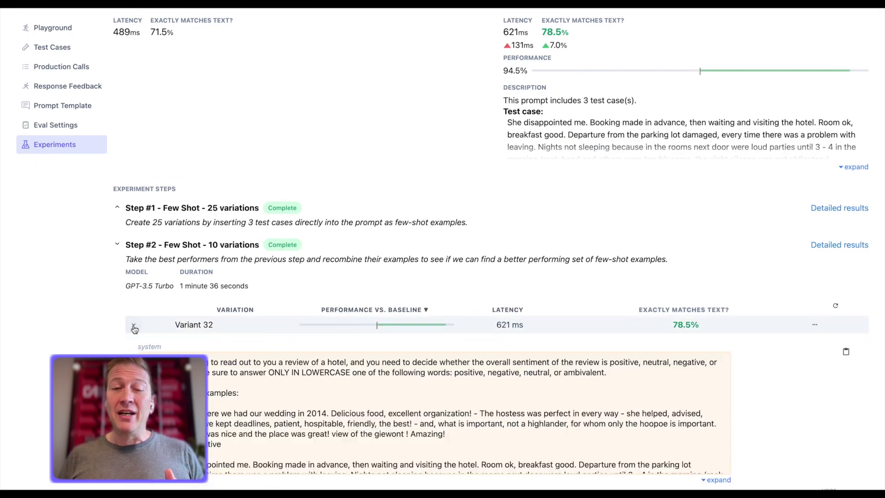
pyautogui.scroll(-1, 220, 379)
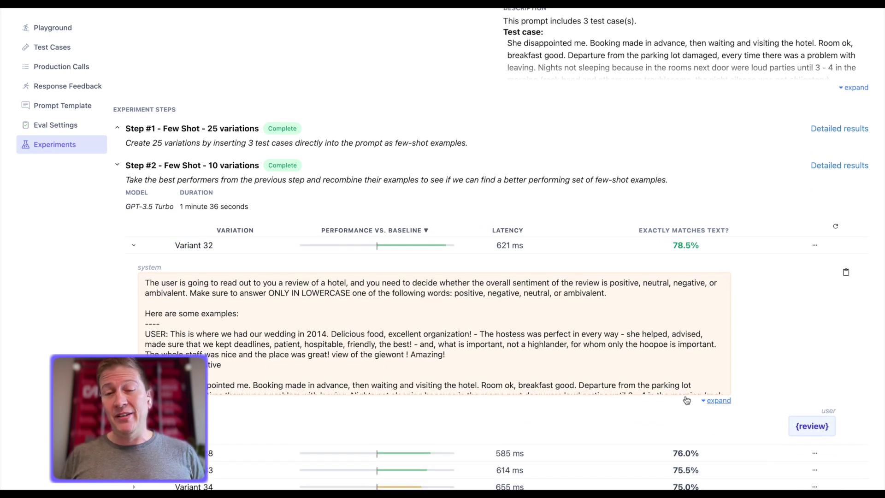
pyautogui.click(712, 400)
pyautogui.scroll(-2, 713, 400)
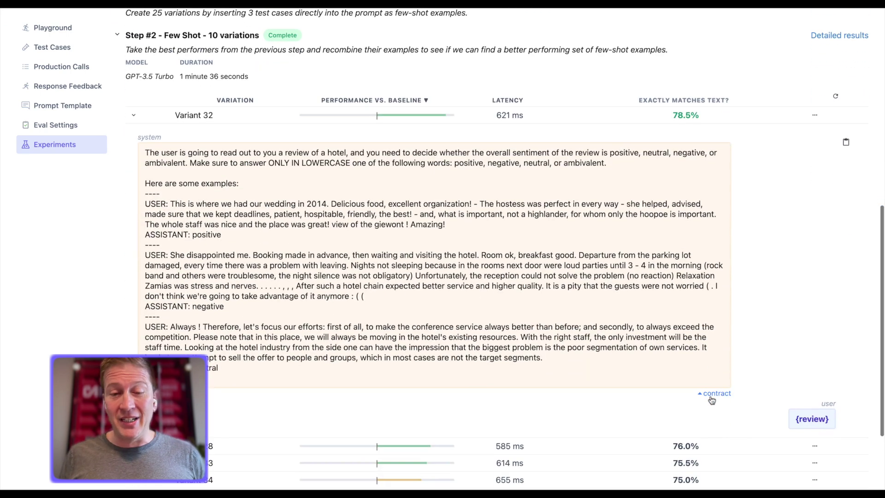